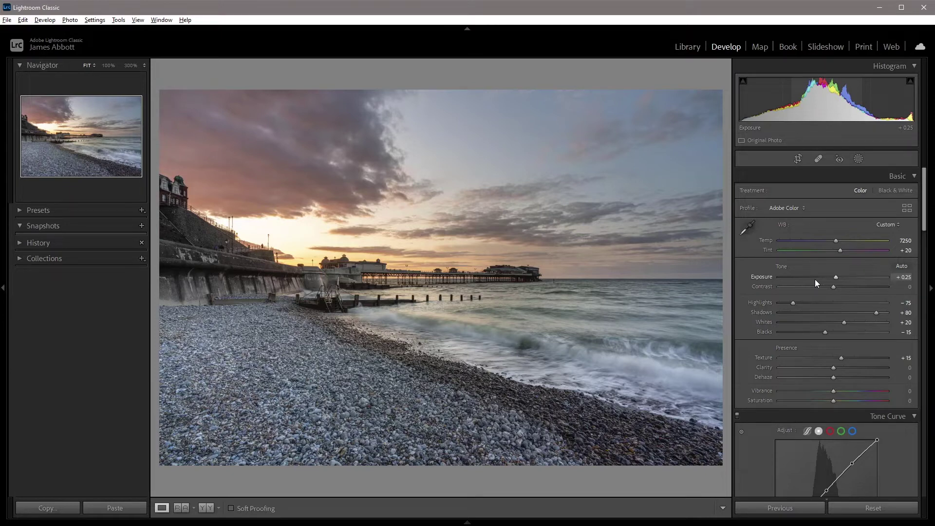
- Preview manual Vignetting at -100 then +100 with a Midpoint change, then undo it
left_click_drag(924, 222, 920, 401)
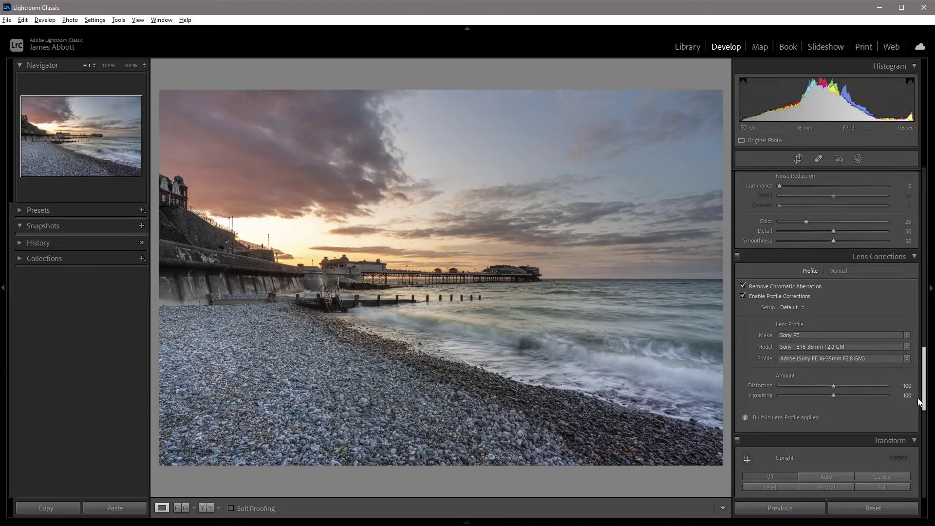
left_click(840, 272)
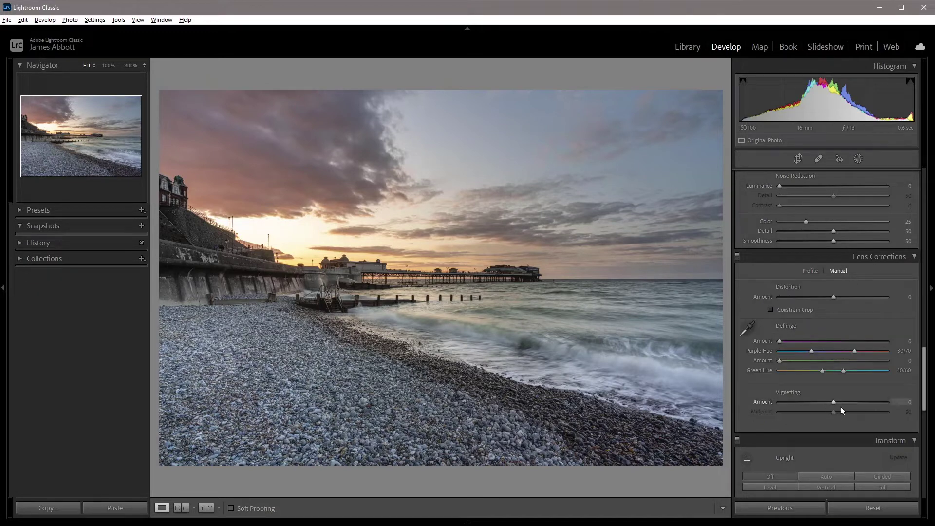
left_click_drag(834, 402, 767, 405)
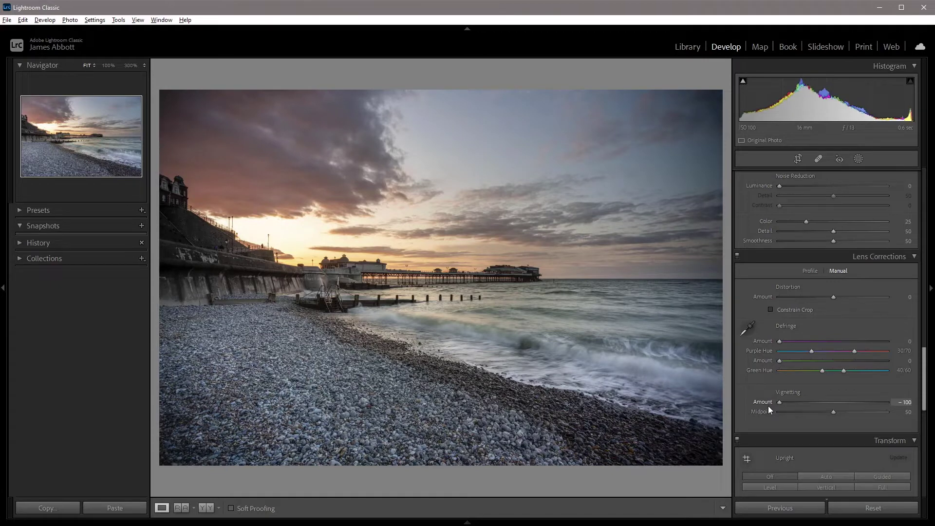
mouse_move(768, 405)
left_mouse_down()
mouse_move(888, 405)
mouse_move(778, 408)
left_mouse_up()
left_click_drag(834, 413, 776, 414)
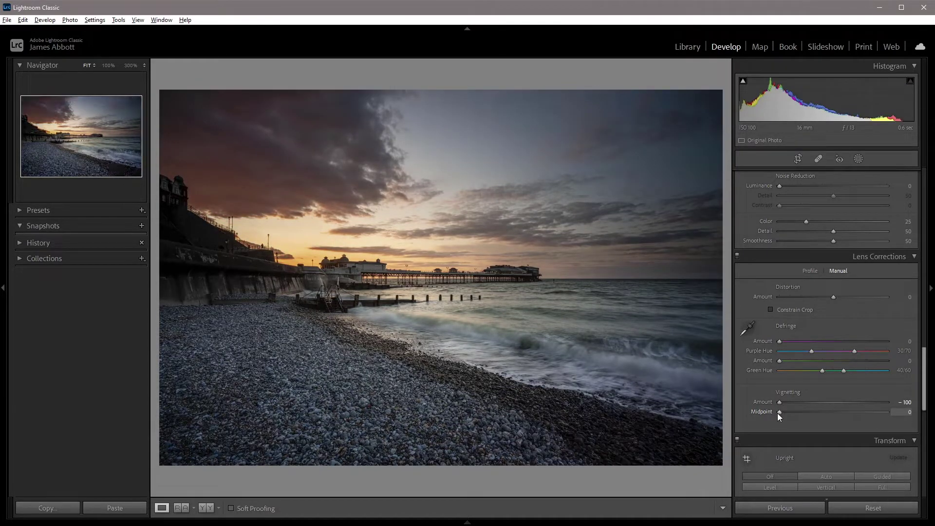
key("ctrl+z")
key("ctrl+z")
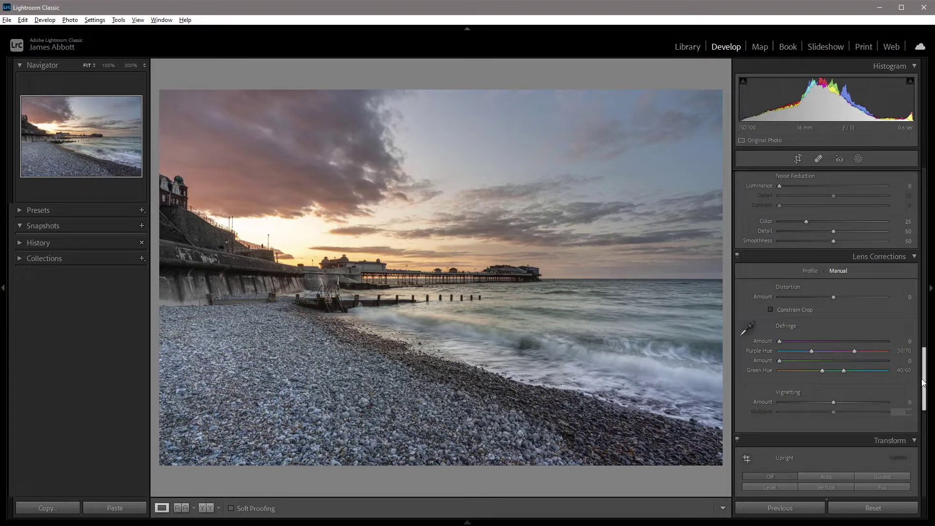
left_click_drag(923, 383, 913, 195)
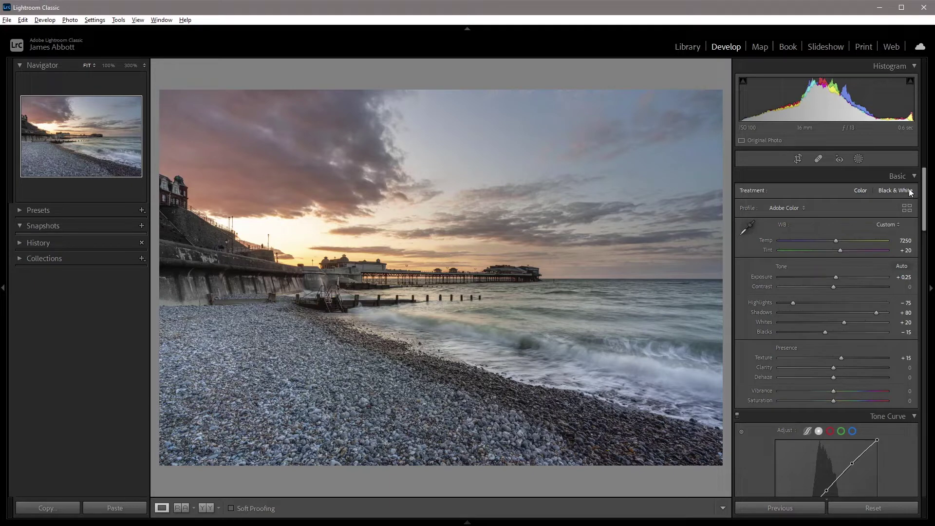
- Open Masking and expand the masks list showing Mask 1, Mask 2 and Mask 3
left_click(859, 159)
left_click(729, 64)
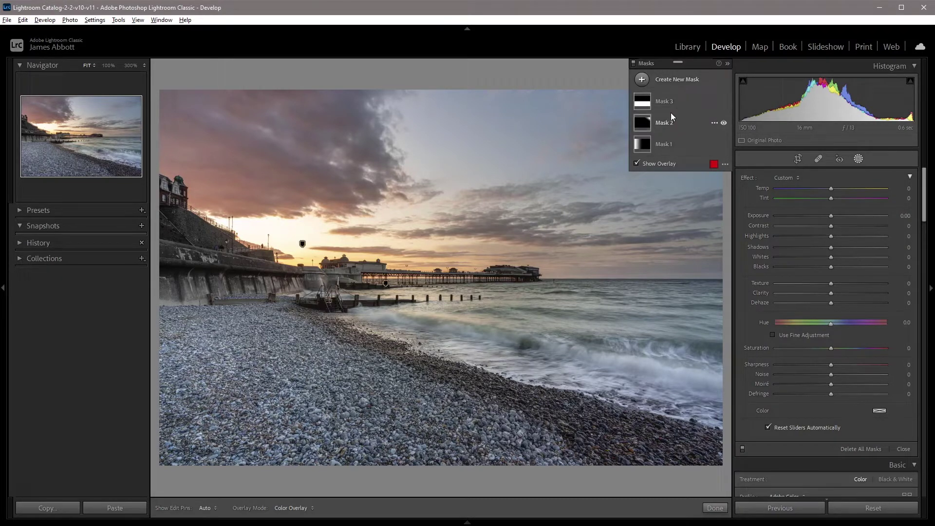
- Create a new Radial Gradient mask and collapse the Masks panel
left_click(670, 83)
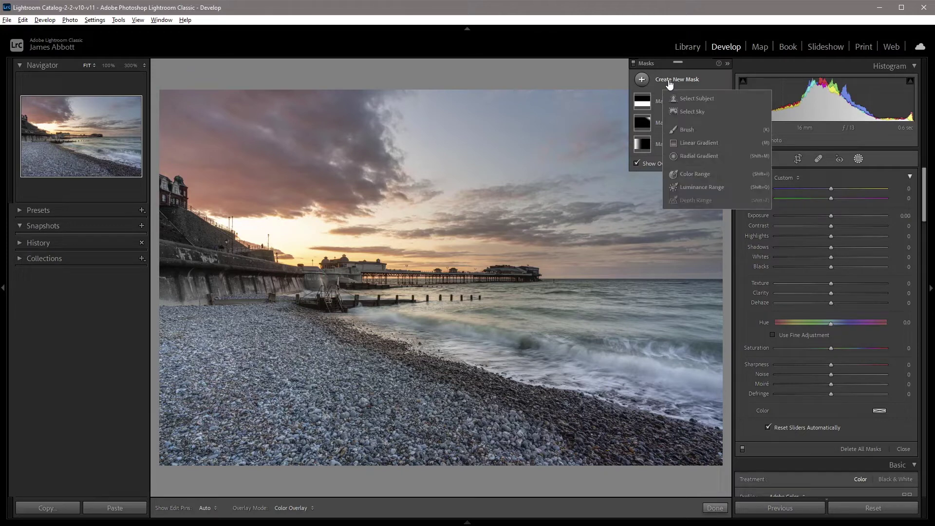
left_click(703, 156)
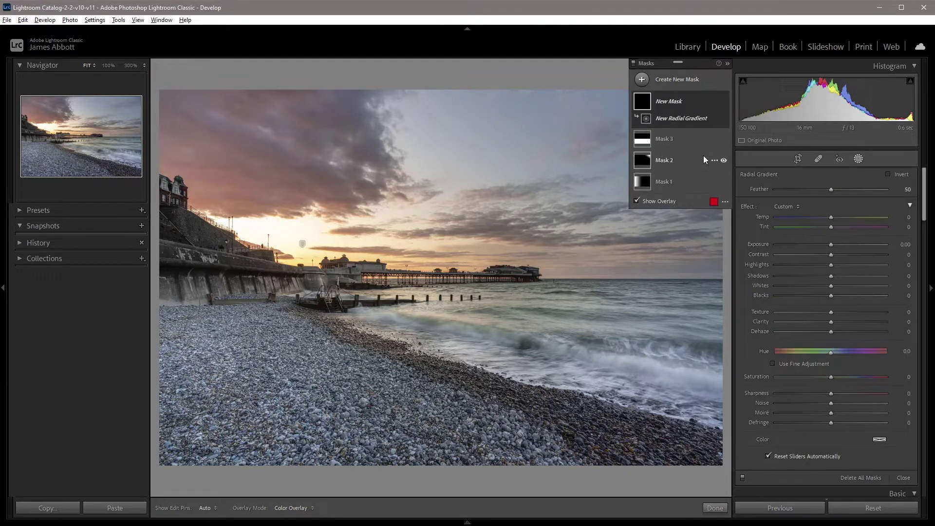
left_click(727, 64)
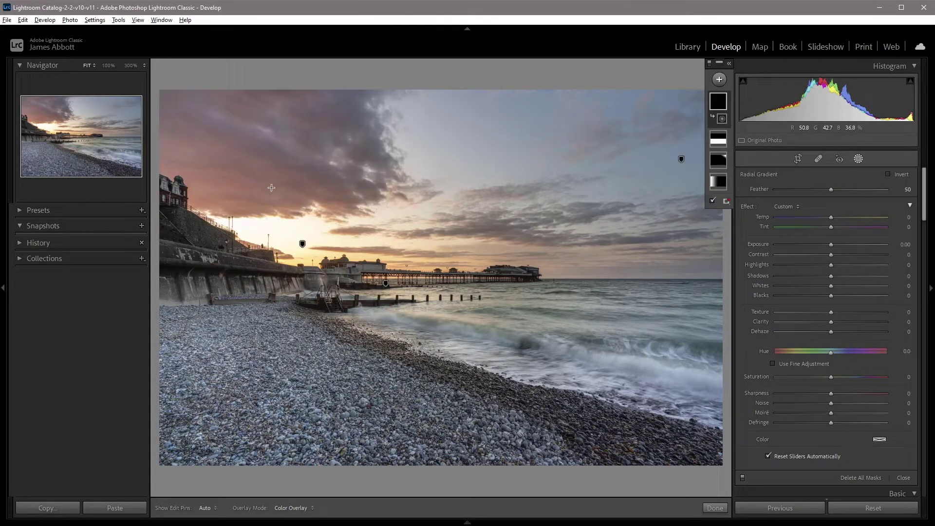
- Draw a wide, untilted radial gradient ellipse centred on the pier, slightly enlarged
left_click_drag(259, 187, 567, 369)
left_click_drag(259, 187, 438, 272)
mouse_move(439, 89)
left_mouse_down()
mouse_move(438, 136)
mouse_move(438, 102)
left_mouse_up()
left_click_drag(444, 274, 378, 268)
left_click_drag(682, 269, 714, 267)
left_click_drag(372, 271, 452, 278)
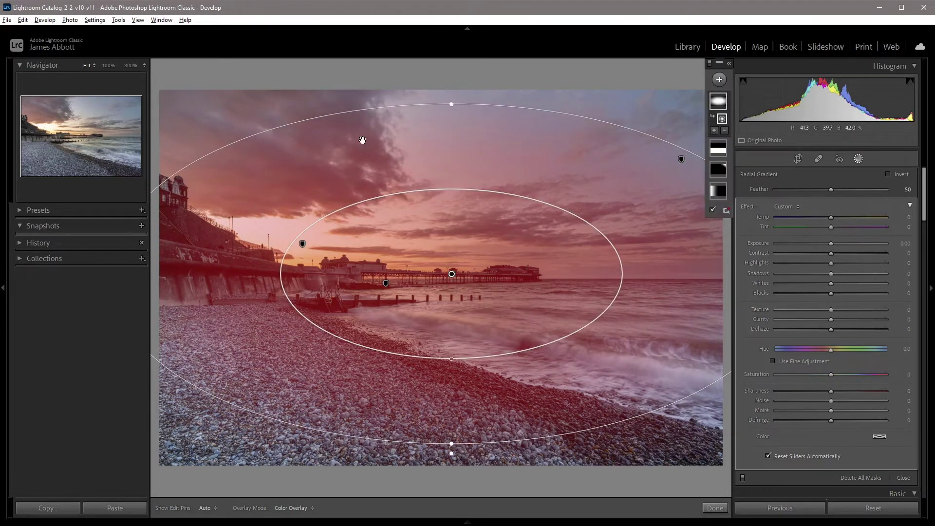
left_click_drag(449, 100, 522, 125)
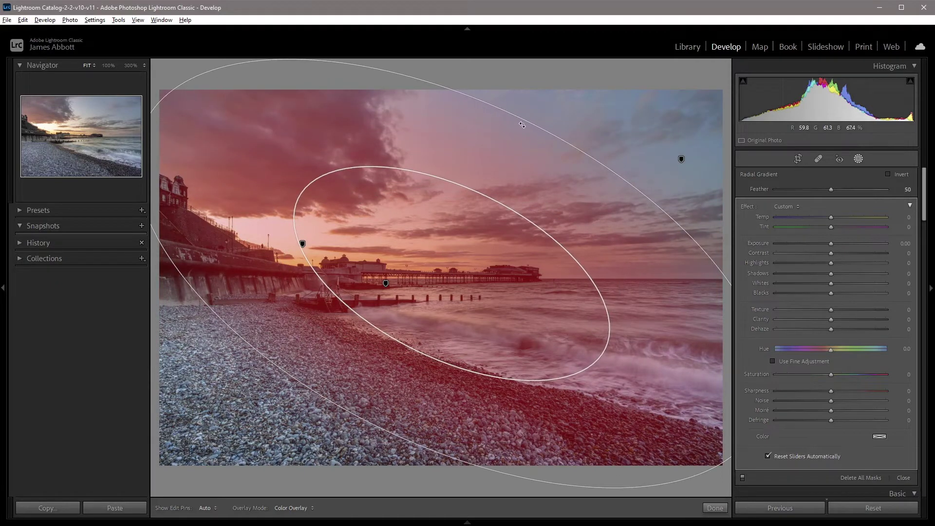
key("ctrl+z")
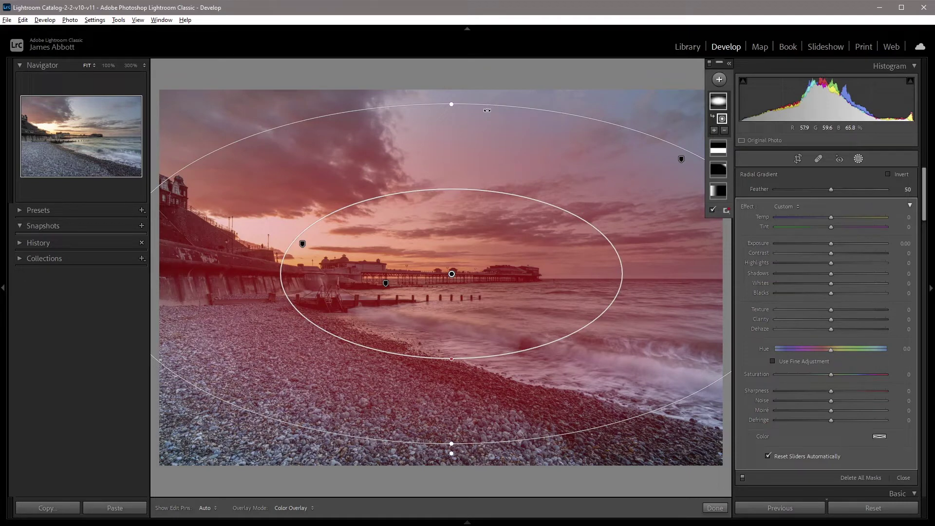
left_click_drag(452, 104, 452, 92)
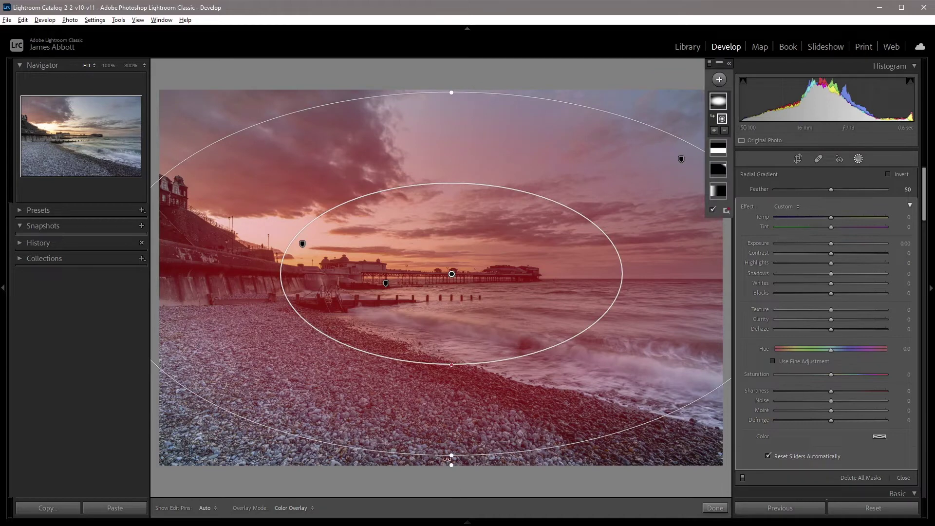
left_click_drag(452, 458, 452, 461)
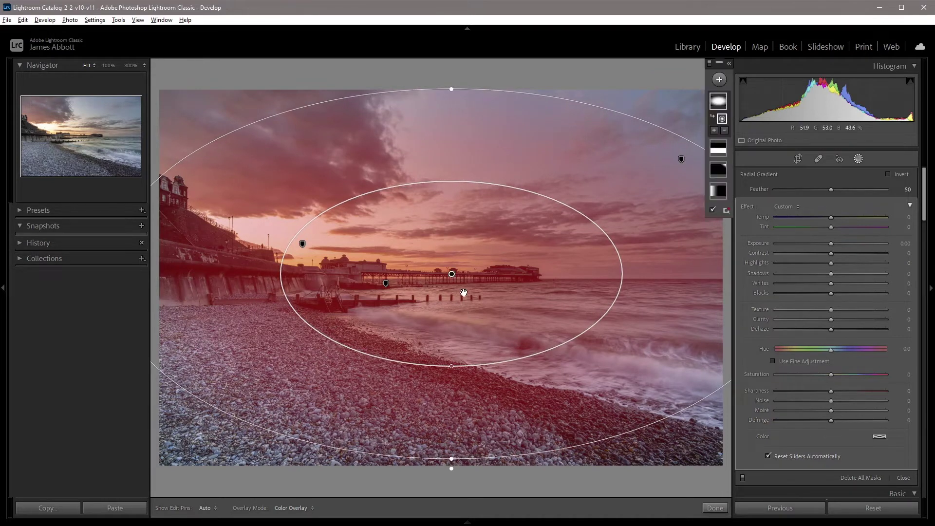
left_click_drag(452, 278, 452, 283)
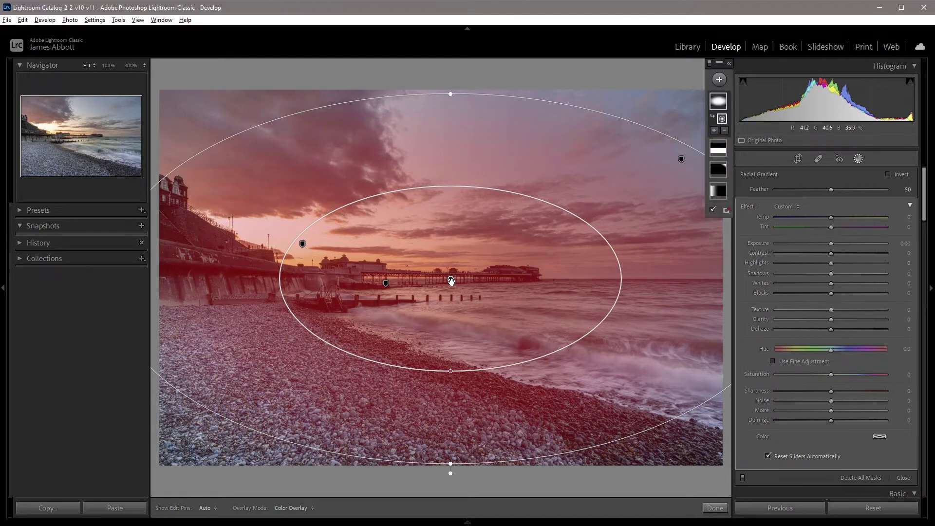
- Invert the gradient, set Feather to 60, and recentre and widen the ellipse around the pier
left_click(887, 174)
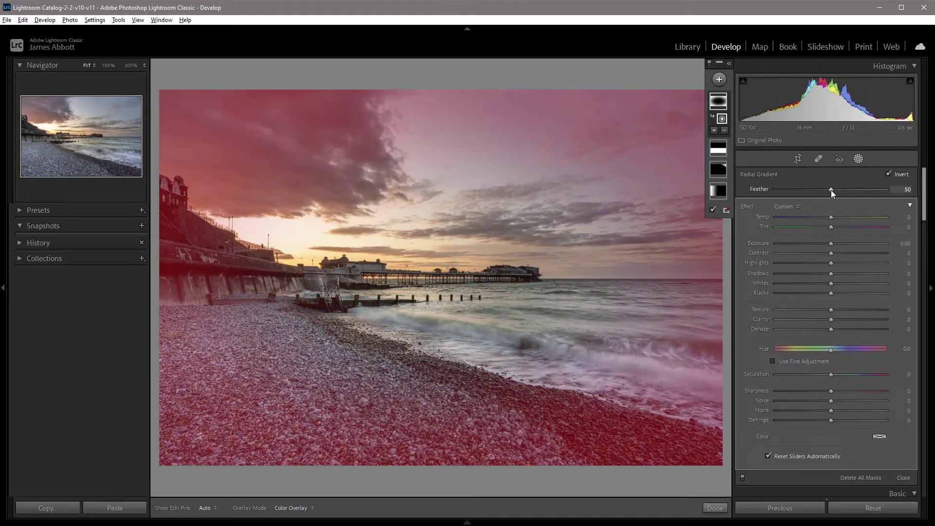
left_click_drag(823, 190, 842, 194)
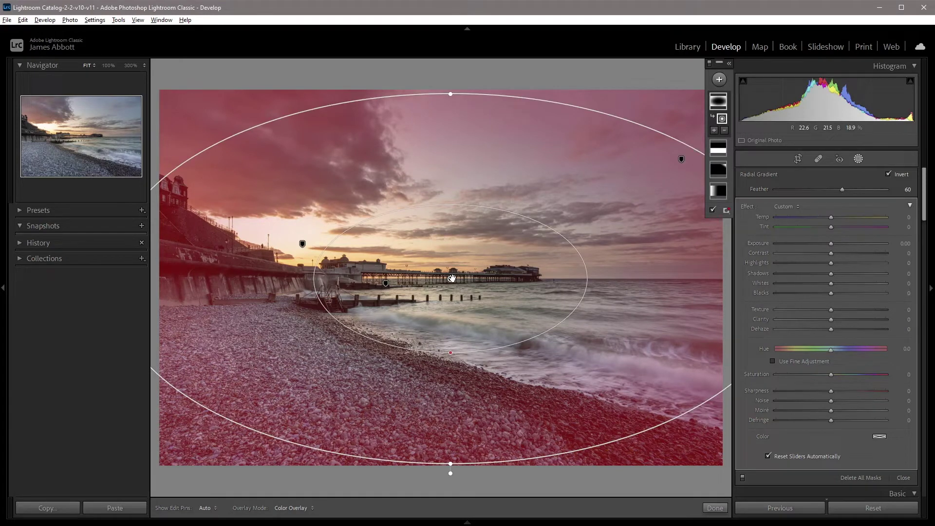
left_click_drag(452, 278, 513, 280)
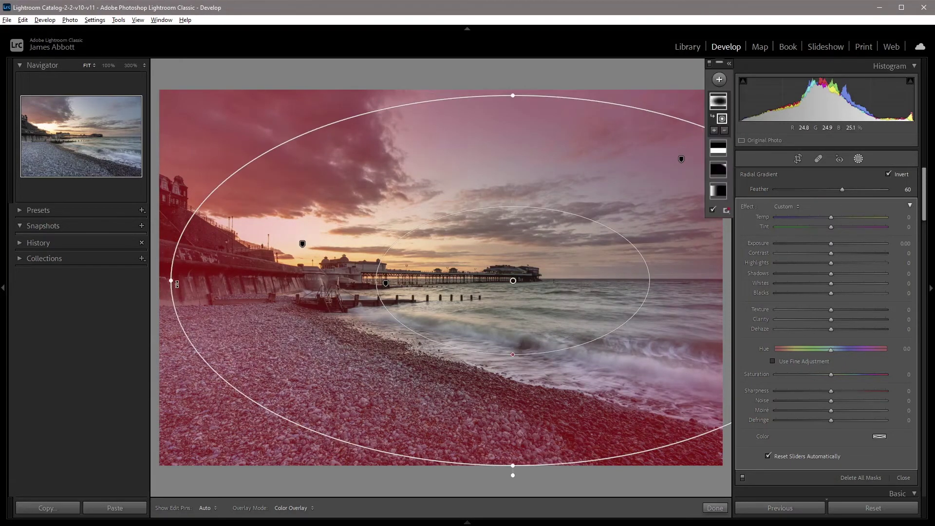
left_click_drag(171, 281, 151, 282)
left_click_drag(514, 281, 434, 276)
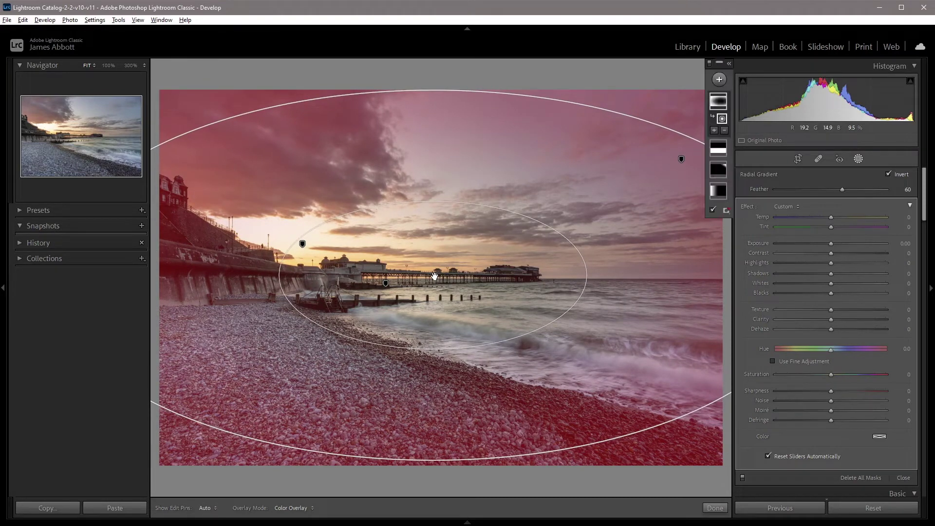
key("o")
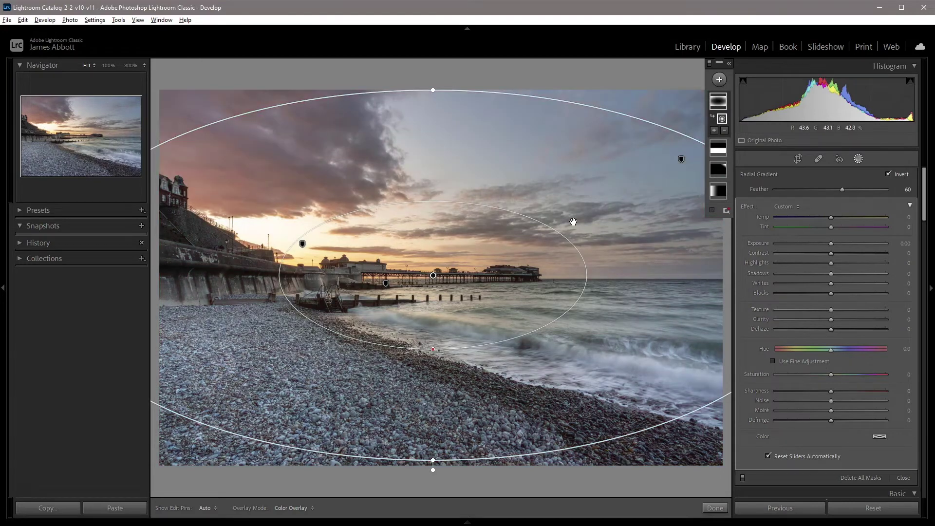
key("o")
key("o")
key("o")
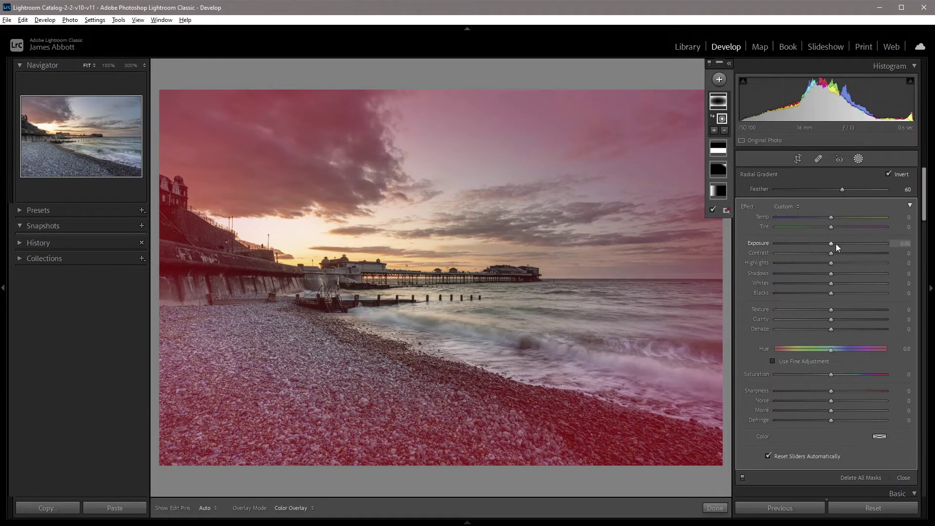
- Set the edge mask to Exposure -0.85, Highlights -20, Blacks -15 and Temp 30
key("o")
left_click_drag(832, 244, 820, 244)
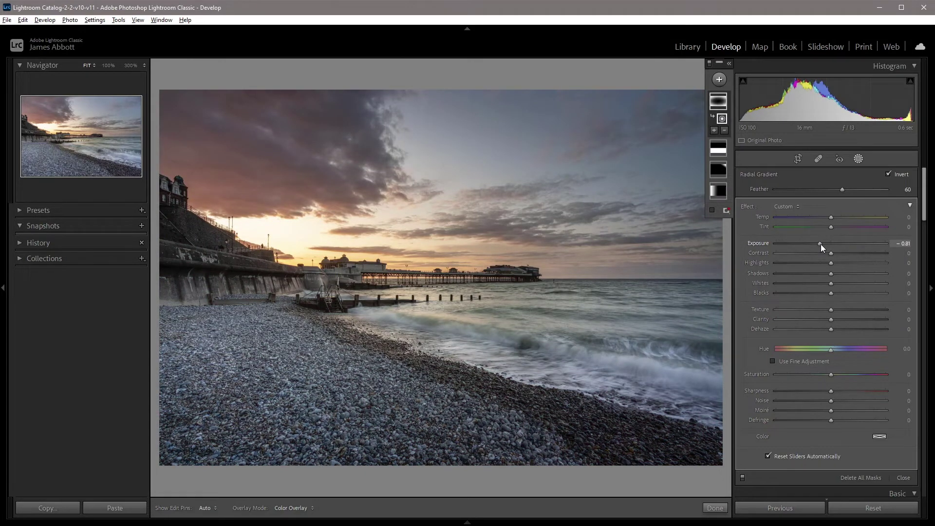
left_click_drag(820, 244, 819, 244)
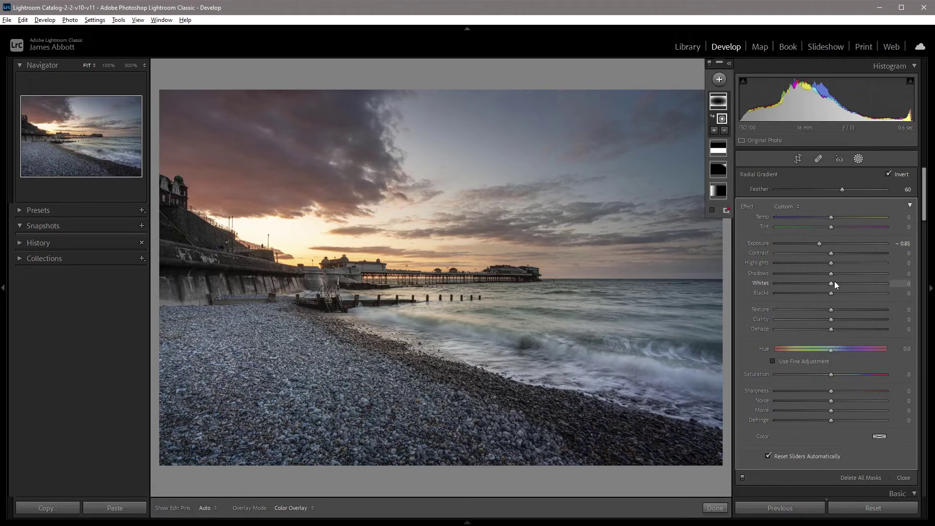
left_click_drag(831, 264, 822, 263)
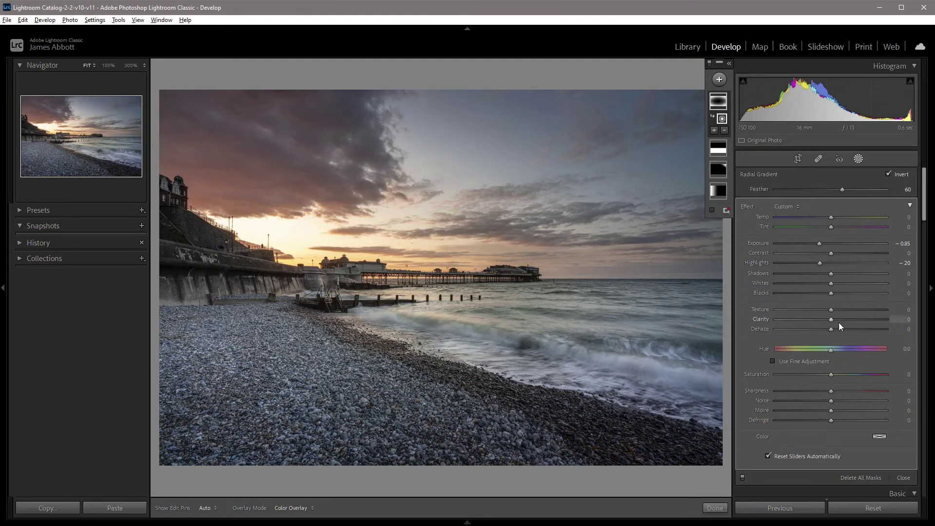
left_click_drag(831, 294, 822, 295)
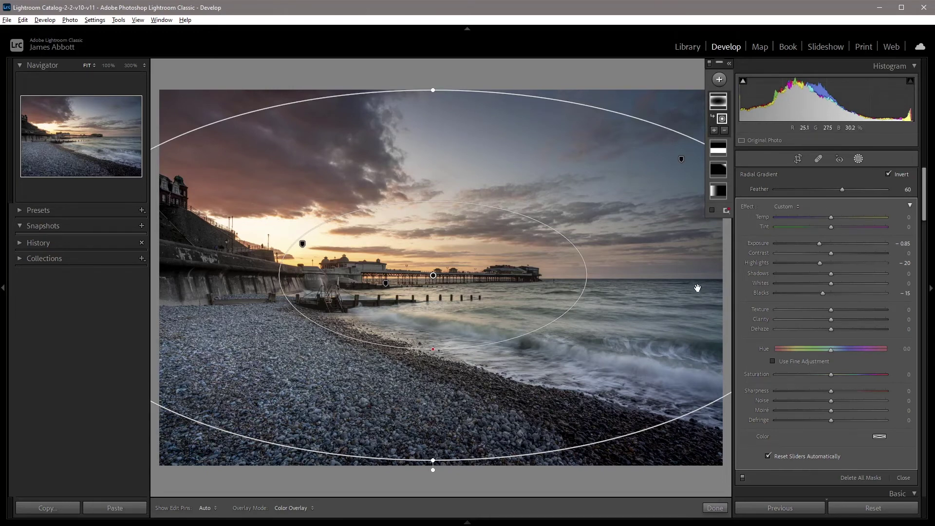
left_click_drag(831, 216, 849, 217)
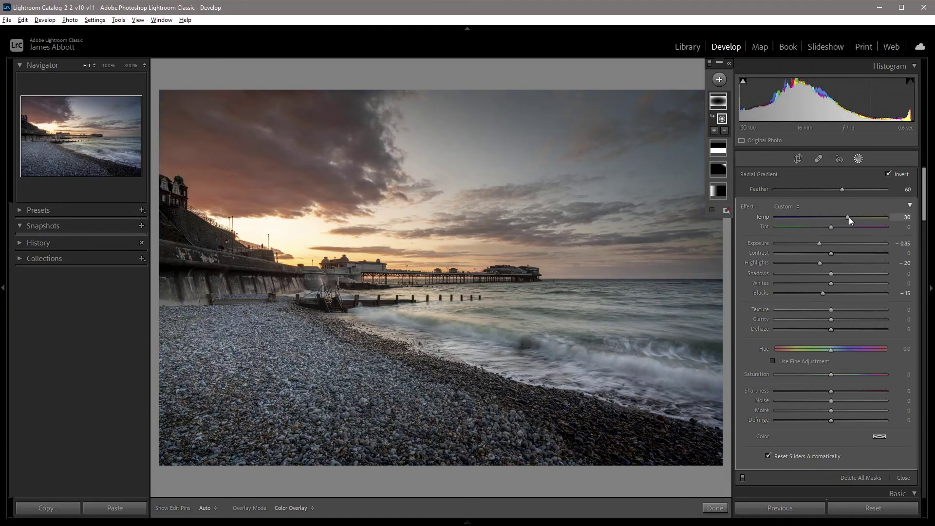